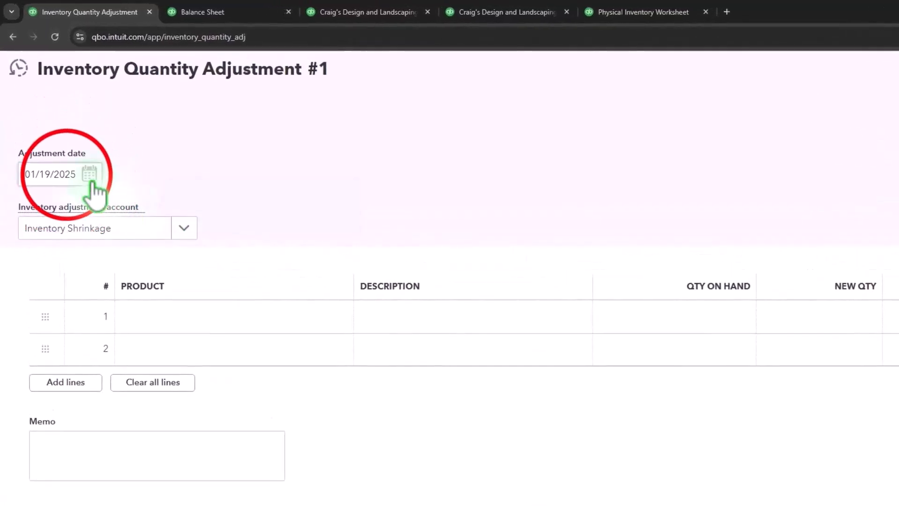
# Step: Review the options in the inventory adjustment account list
pyautogui.click(67, 175)
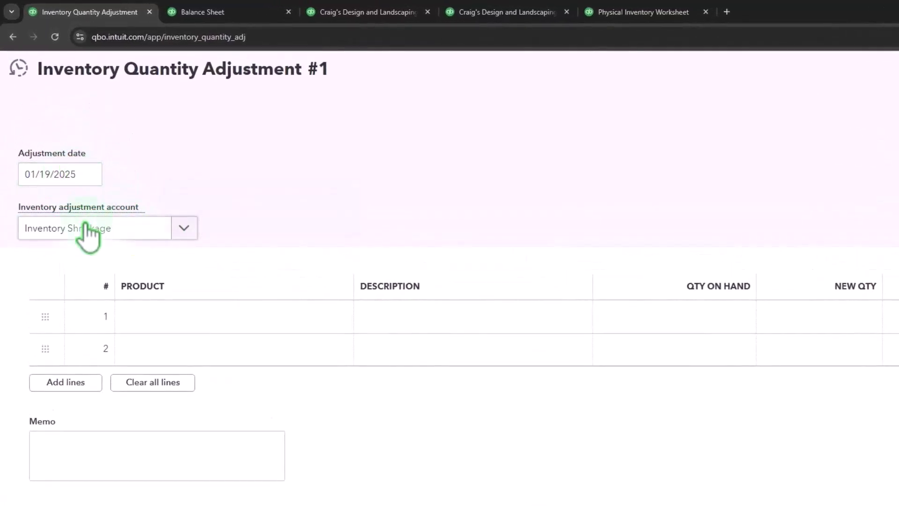
pyautogui.click(184, 230)
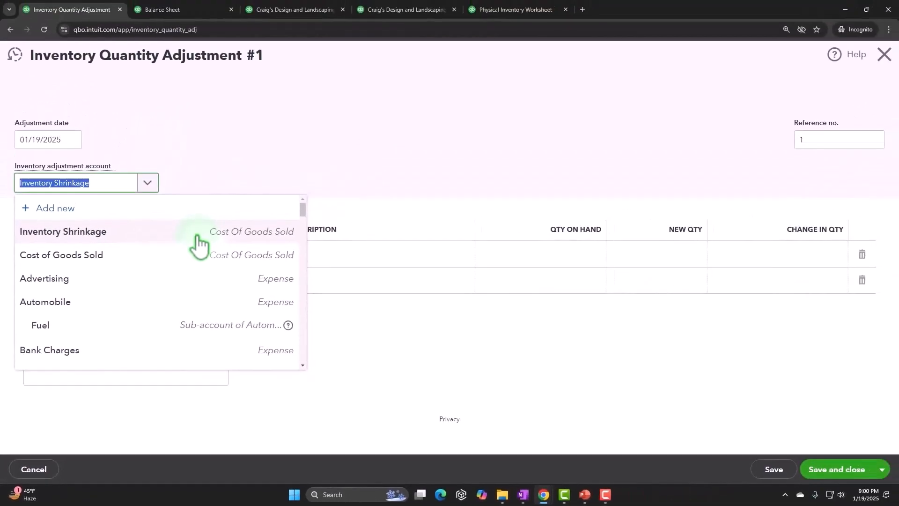
pyautogui.click(341, 129)
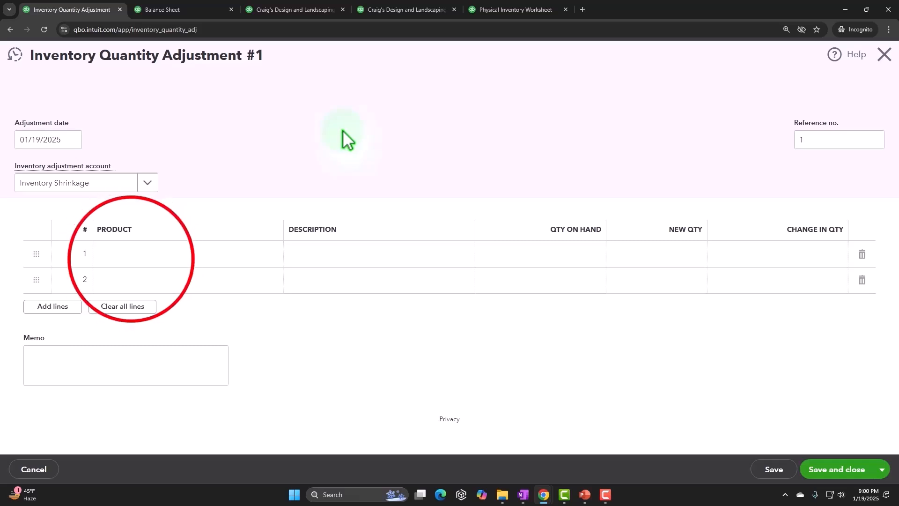
# Step: Choose Rock Fountain as the first line's product, checking the Physical Inventory Worksheet for reference
pyautogui.click(132, 256)
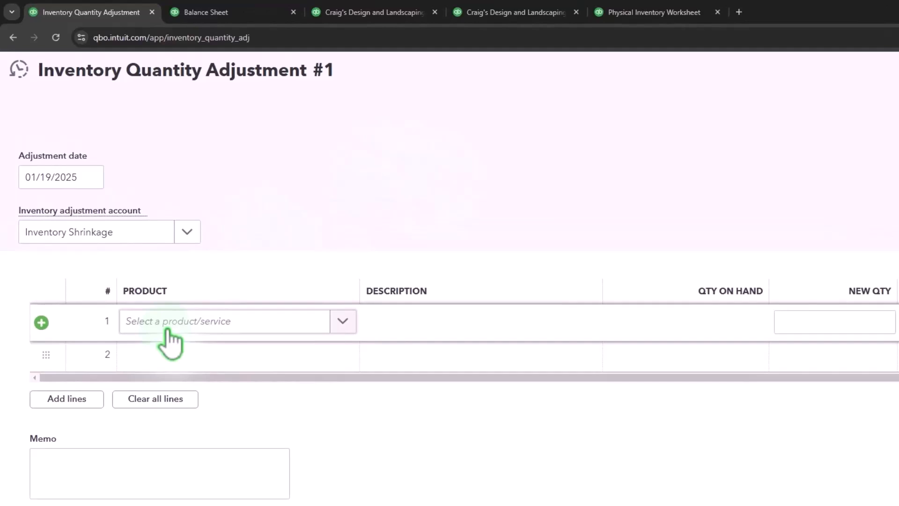
pyautogui.click(655, 12)
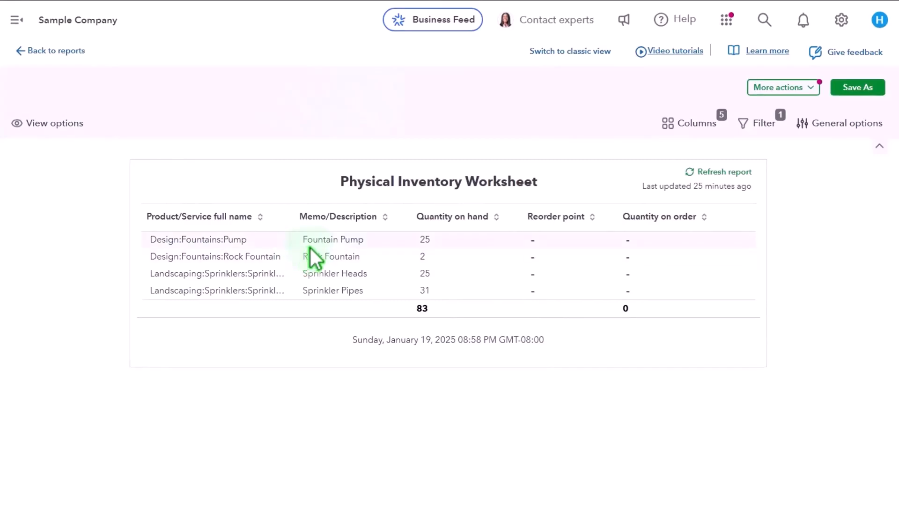
pyautogui.click(89, 10)
pyautogui.click(224, 257)
pyautogui.write('foun')
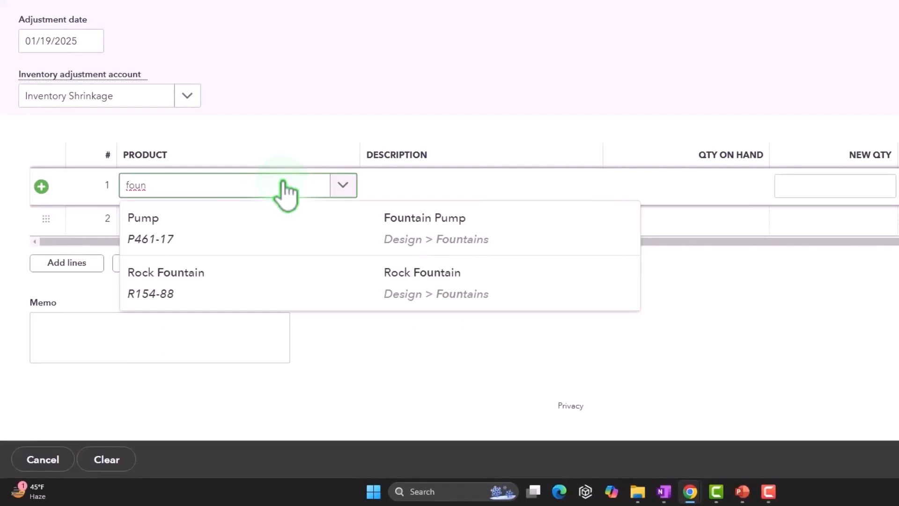
pyautogui.press('Down')
pyautogui.press('Down')
pyautogui.press('Tab')
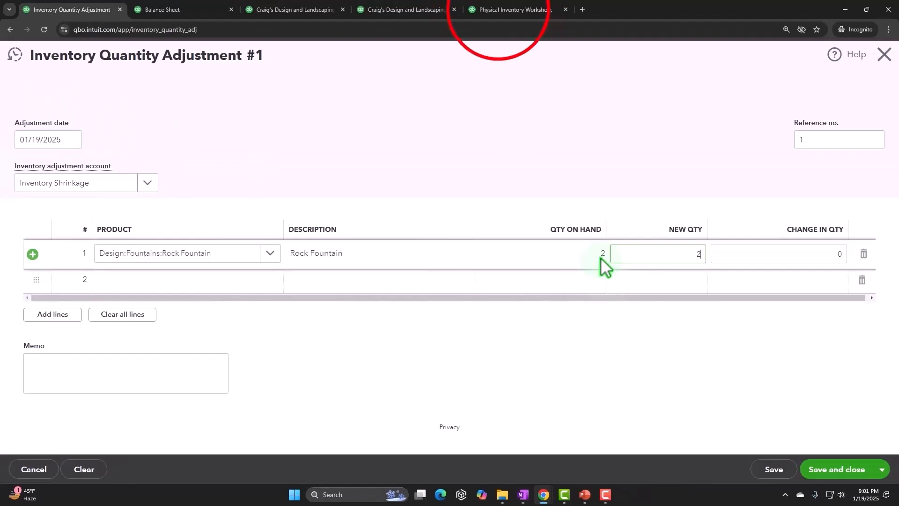
# Step: Compare the first adjustment line against the Physical Inventory Worksheet quantities
pyautogui.click(499, 12)
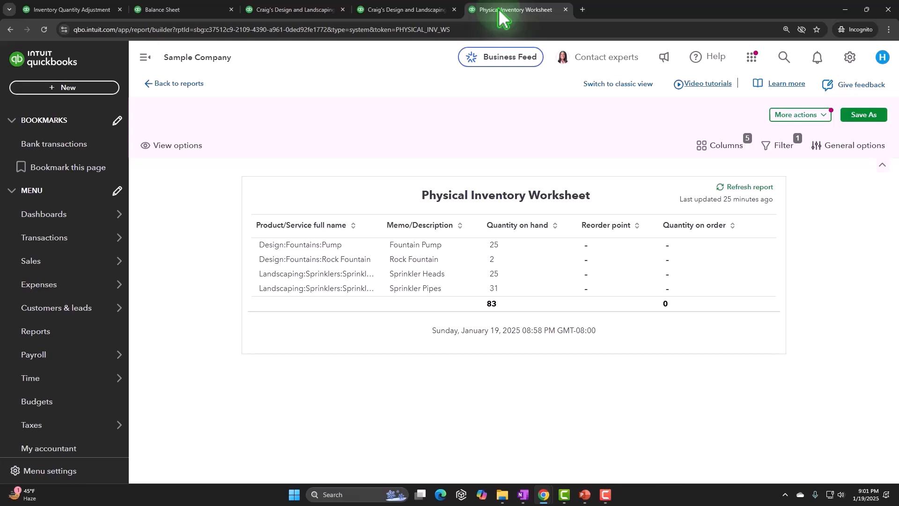
pyautogui.click(72, 9)
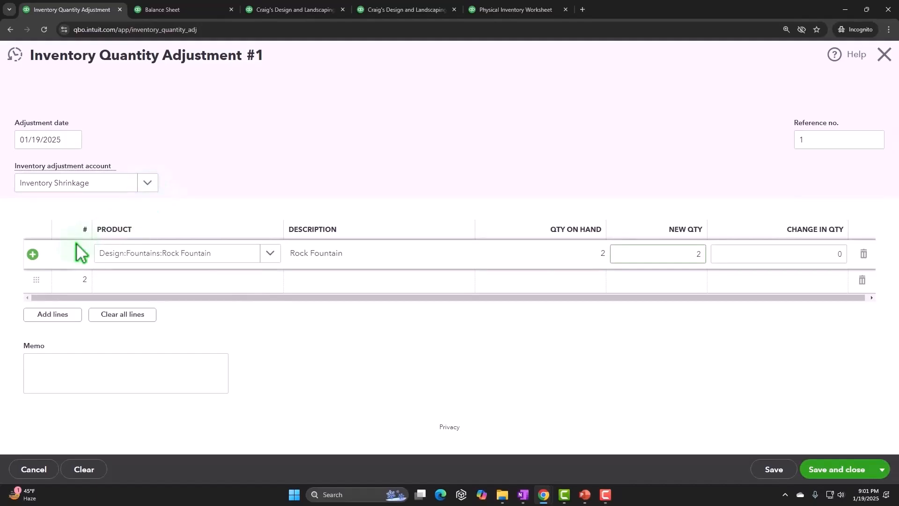
pyautogui.click(270, 253)
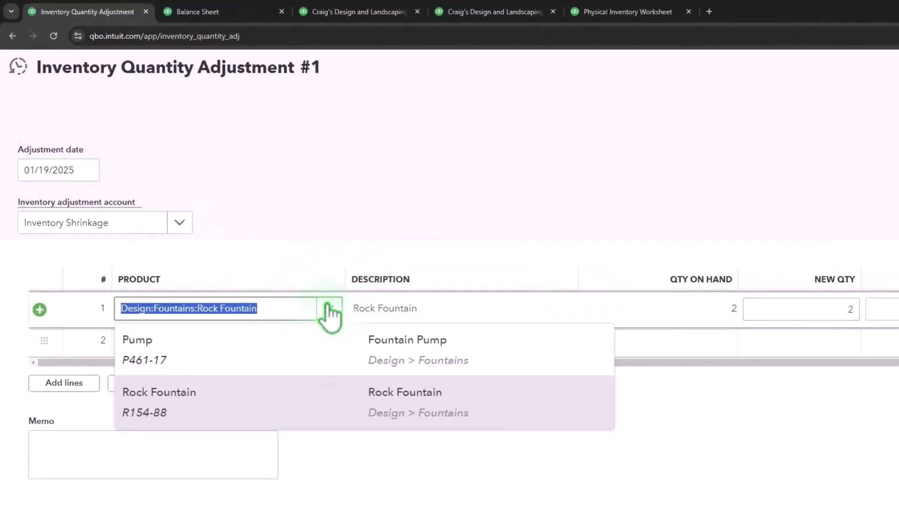
pyautogui.click(281, 308)
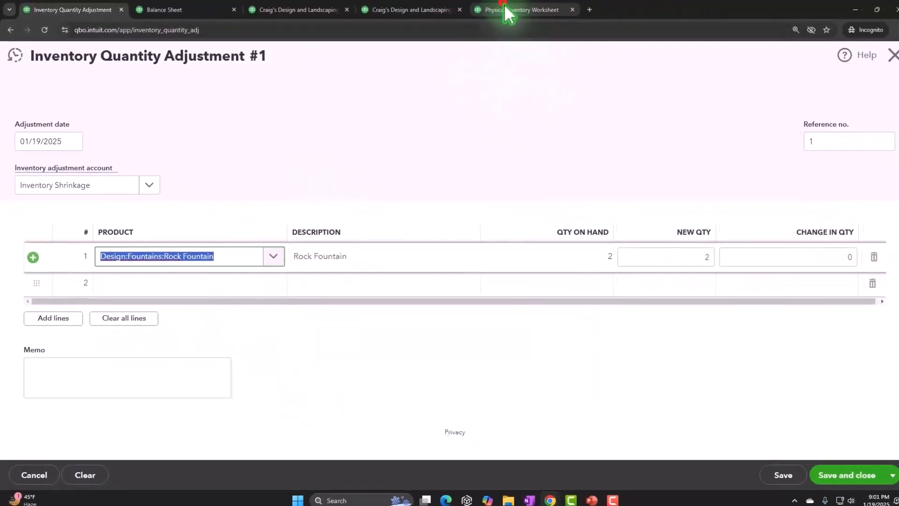
pyautogui.click(624, 11)
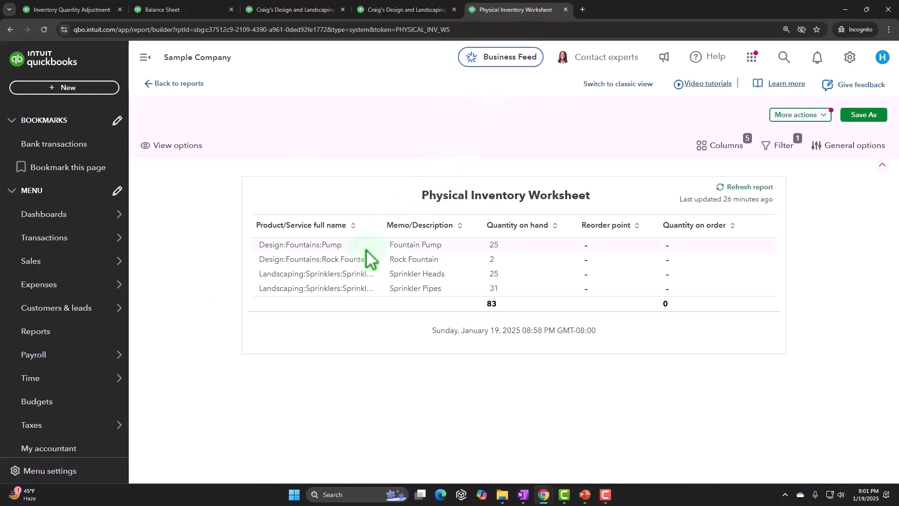
pyautogui.click(56, 9)
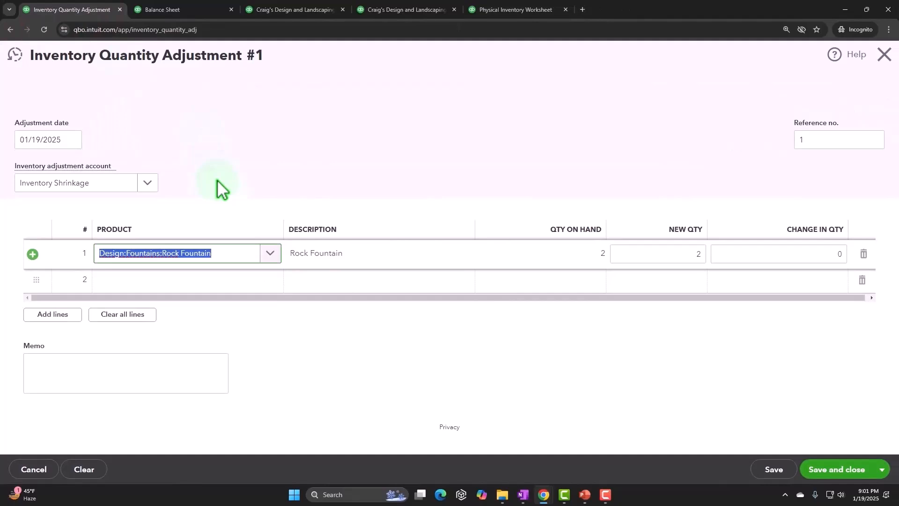
# Step: Change the first line's product to Fountain Pump
pyautogui.write('fountain')
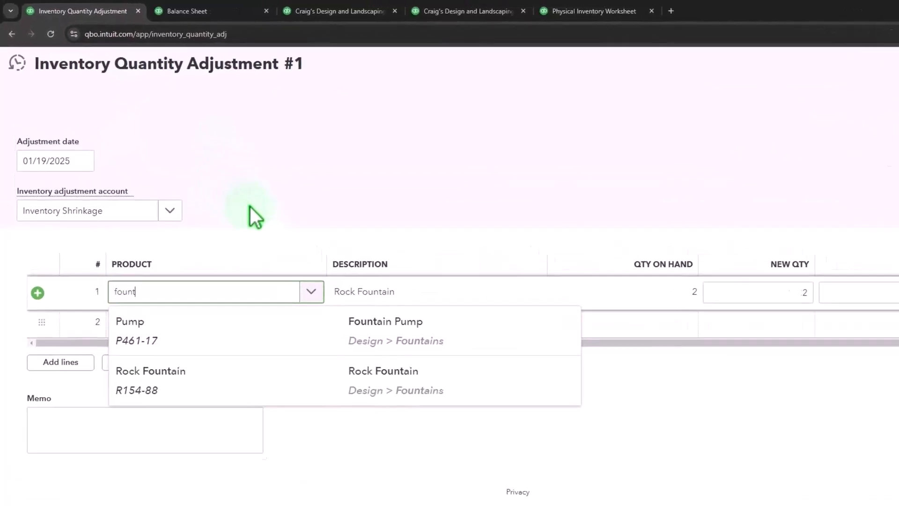
pyautogui.write(' pu')
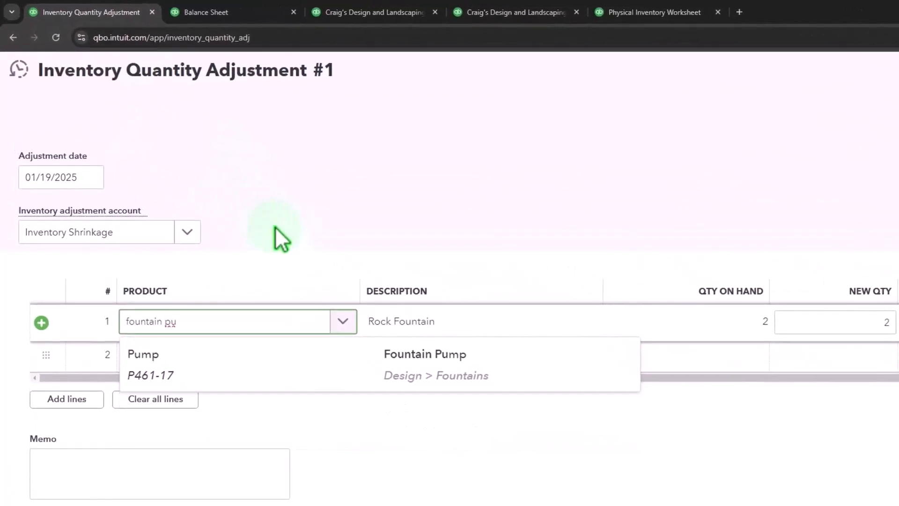
pyautogui.press('Down')
pyautogui.press('Return')
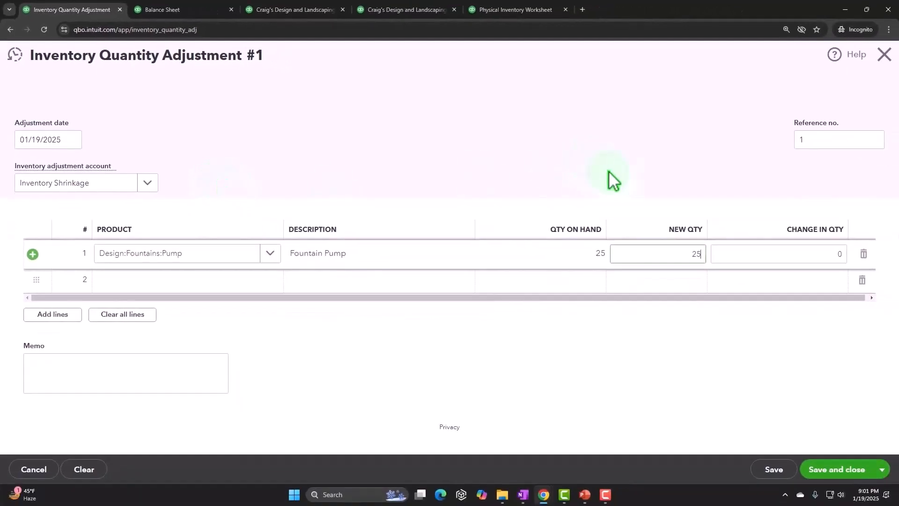
# Step: Set the Fountain Pump's new quantity to 21
pyautogui.click(665, 260)
pyautogui.doubleClick(621, 214)
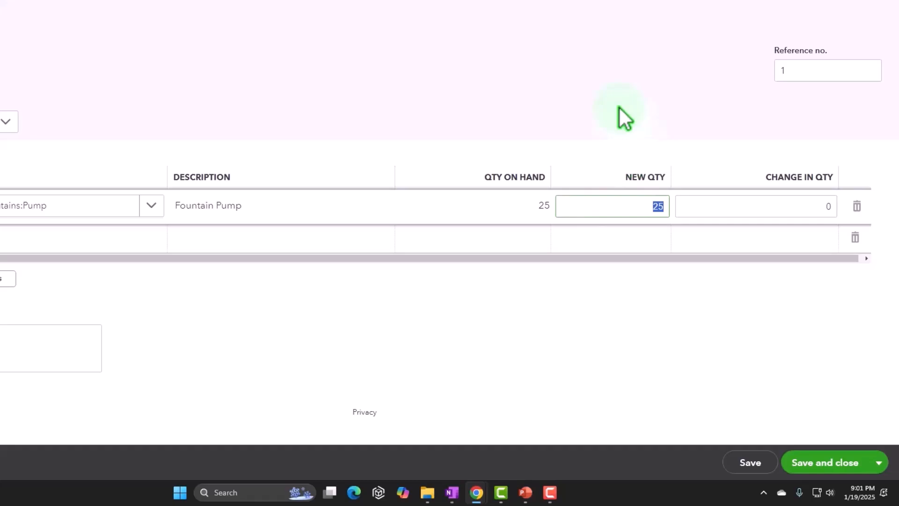
pyautogui.write('21')
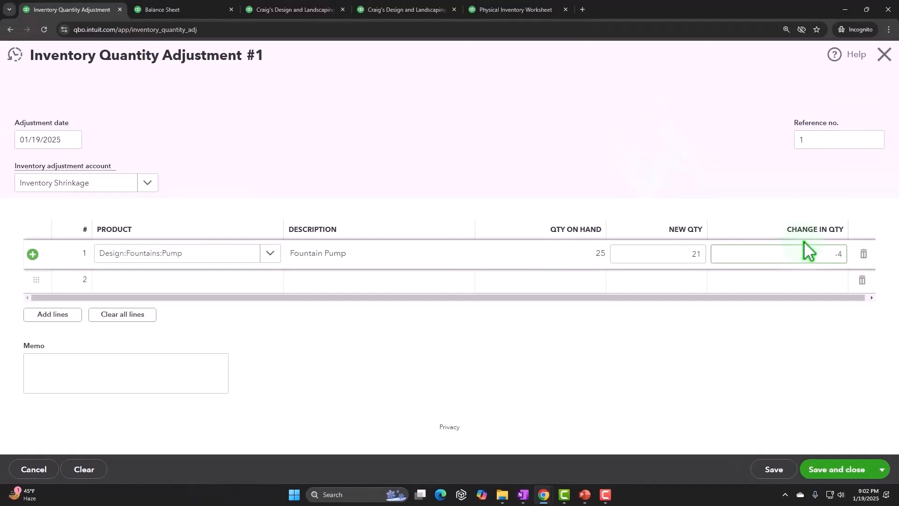
# Step: Save and close the inventory quantity adjustment
pyautogui.click(753, 260)
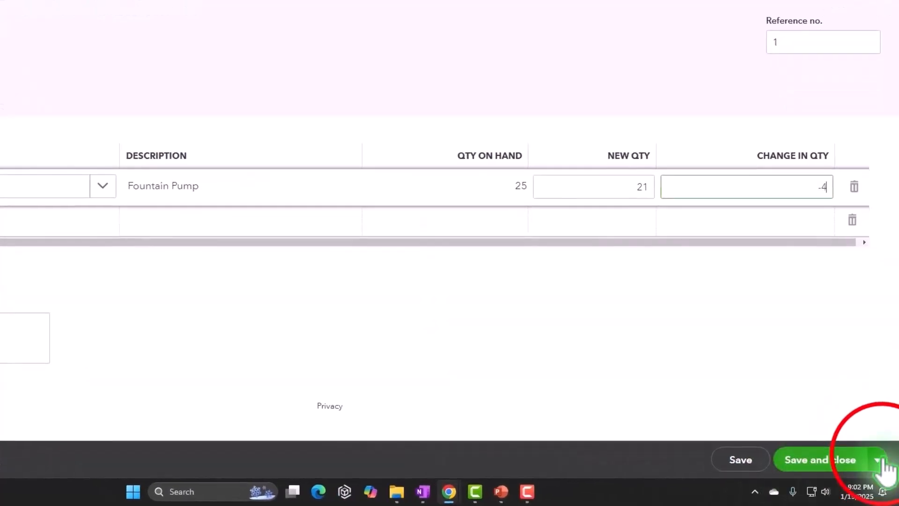
pyautogui.click(878, 461)
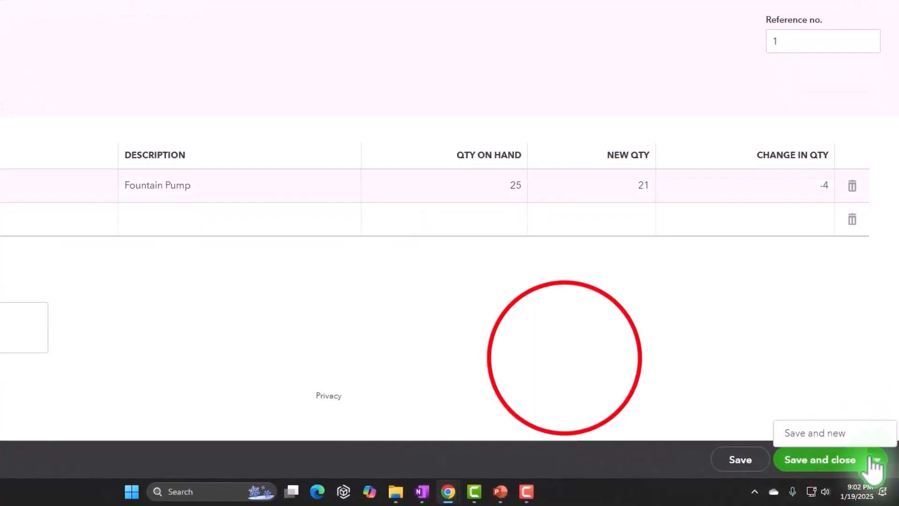
pyautogui.click(566, 358)
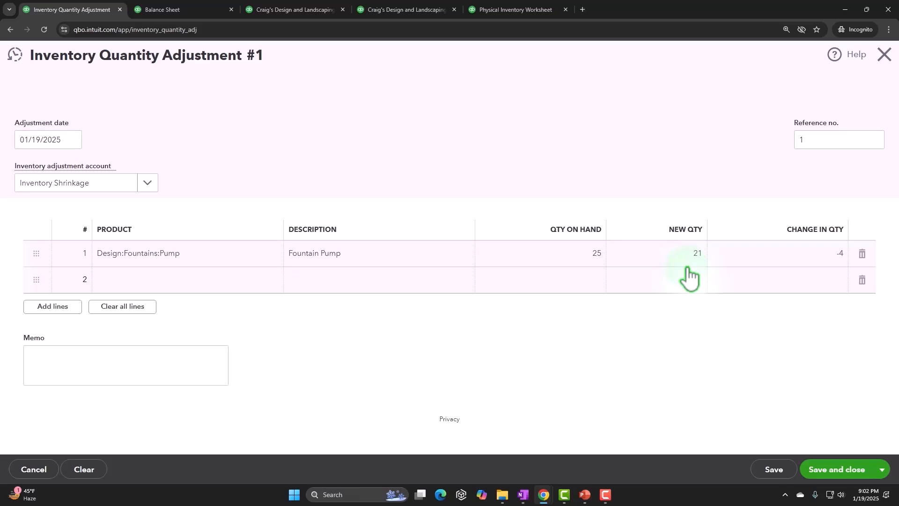
pyautogui.click(847, 472)
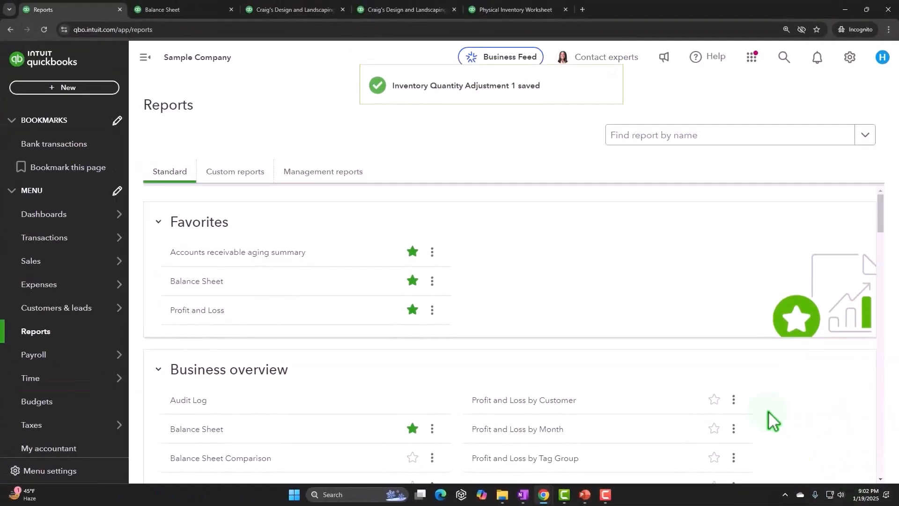
# Step: Rerun the Balance Sheet report and open the details of the 2025 Inventory Asset balance
pyautogui.click(195, 12)
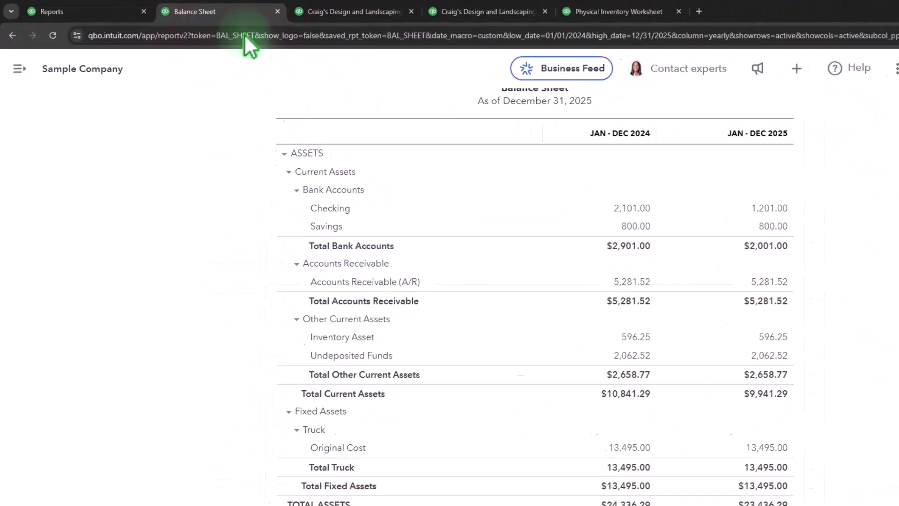
pyautogui.scroll(5, 365, 281)
pyautogui.click(550, 186)
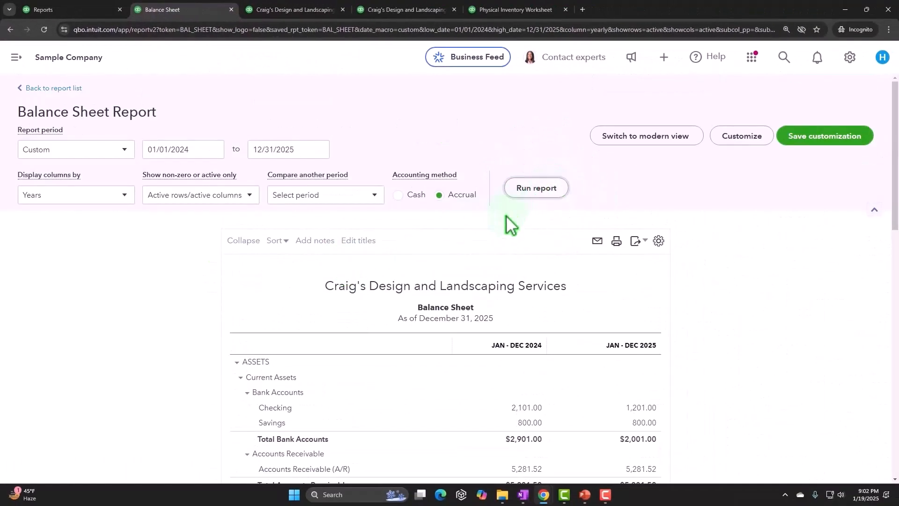
pyautogui.scroll(-4, 502, 223)
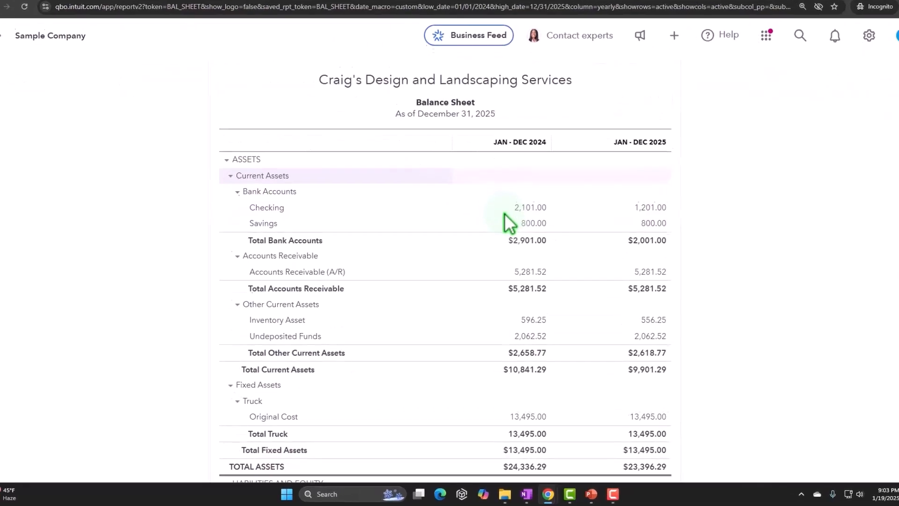
pyautogui.scroll(-1, 453, 281)
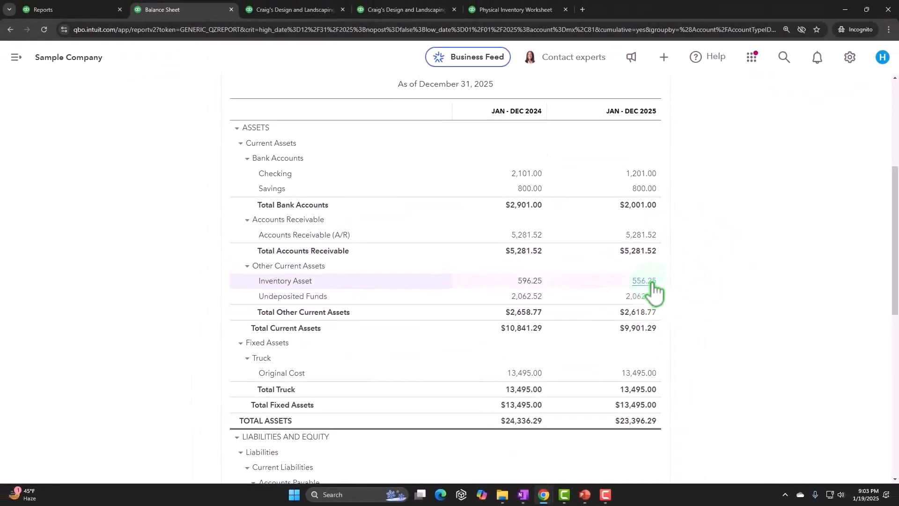
pyautogui.click(651, 282)
pyautogui.scroll(-3, 652, 300)
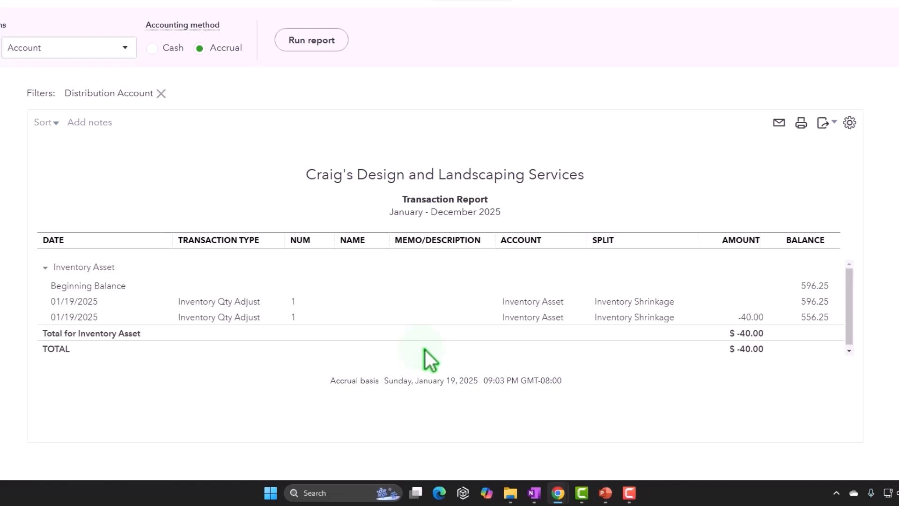
# Step: Open the -40.00 Inventory Qty Adjust transaction from the report, review it, and close it
pyautogui.click(749, 317)
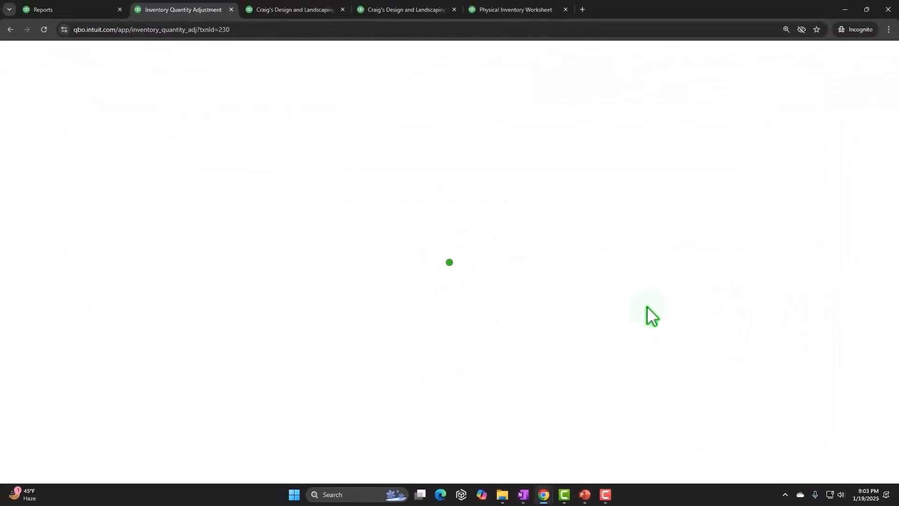
pyautogui.scroll(-2, 577, 340)
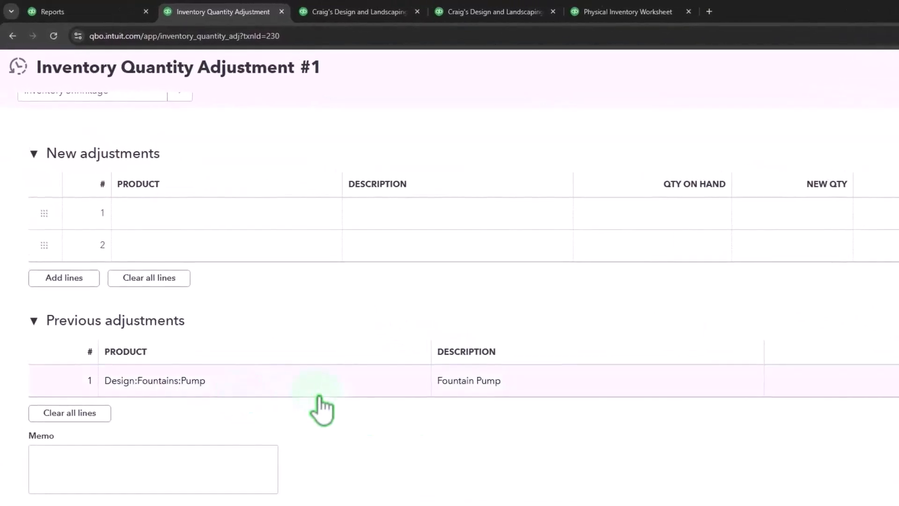
pyautogui.scroll(3, 377, 422)
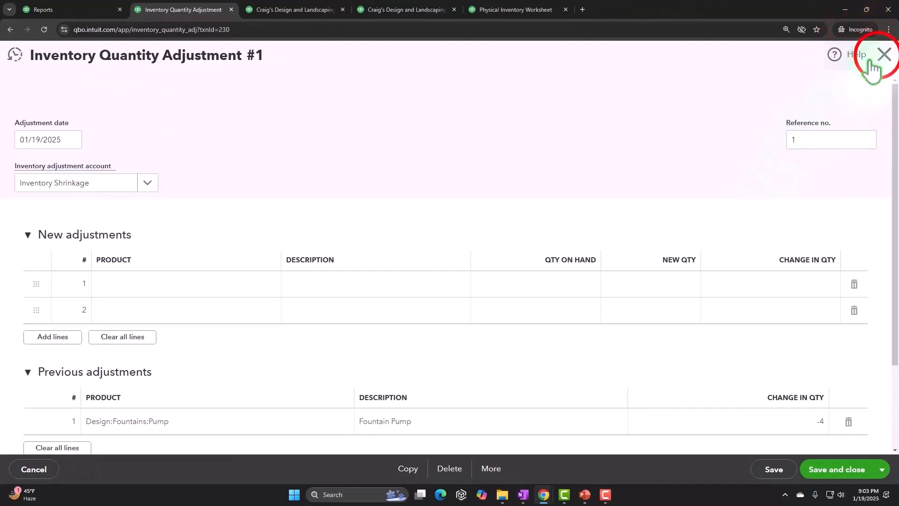
pyautogui.click(883, 54)
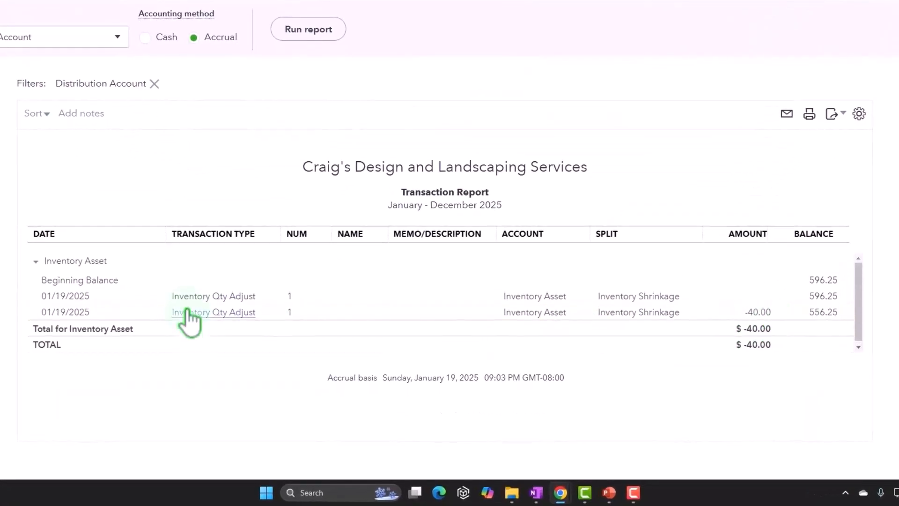
# Step: Open the other Inventory Qty Adjust entry and go back from the transaction report
pyautogui.click(187, 294)
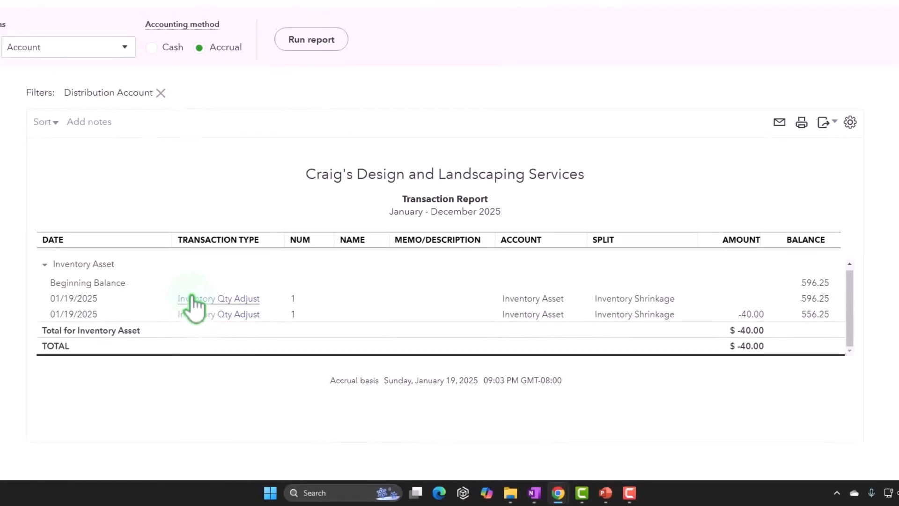
pyautogui.scroll(1, 85, 90)
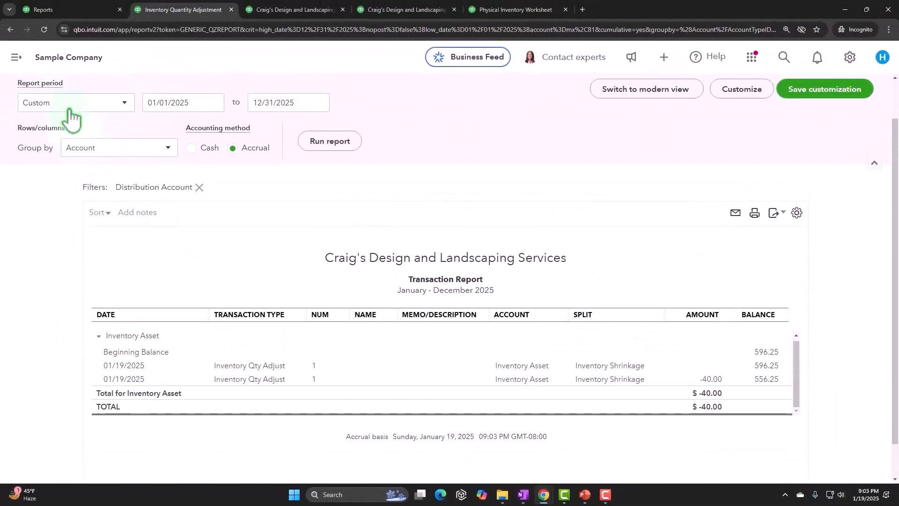
pyautogui.scroll(1, 71, 120)
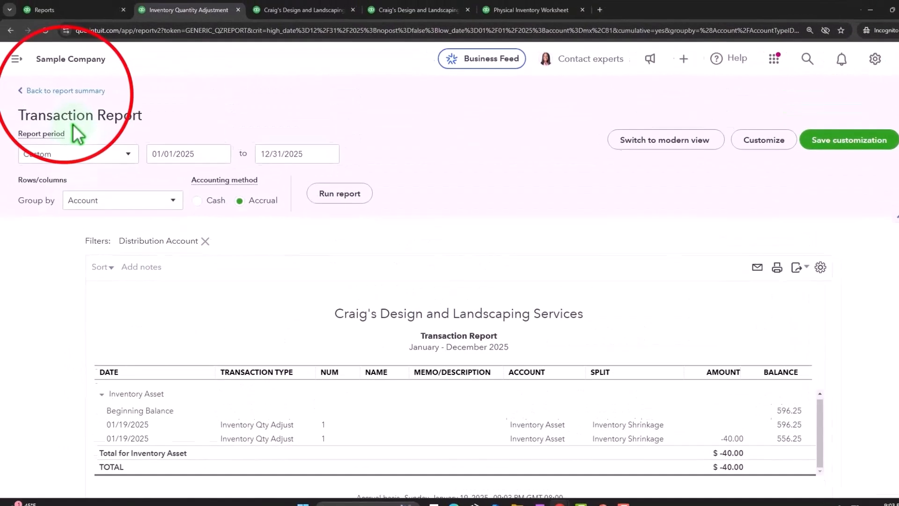
pyautogui.click(85, 120)
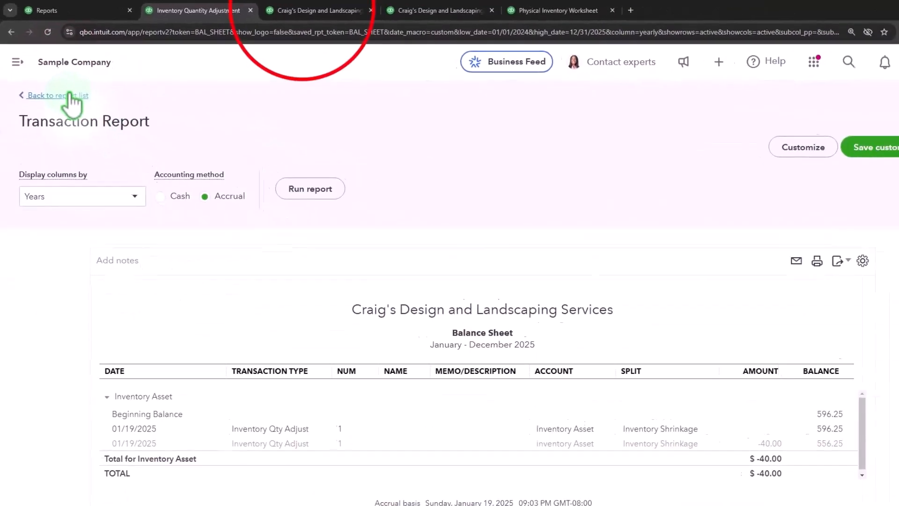
# Step: Switch to the Profit and Loss report and run it
pyautogui.click(382, 13)
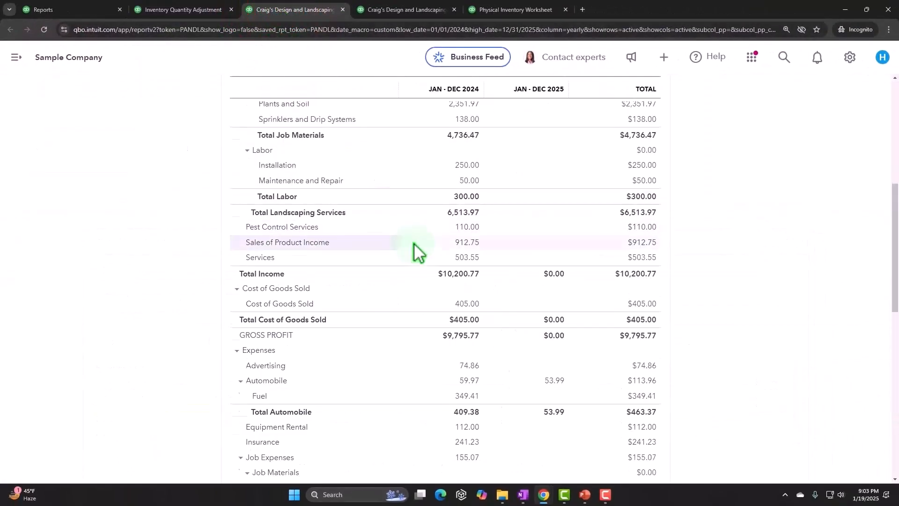
pyautogui.scroll(7, 414, 243)
pyautogui.click(522, 187)
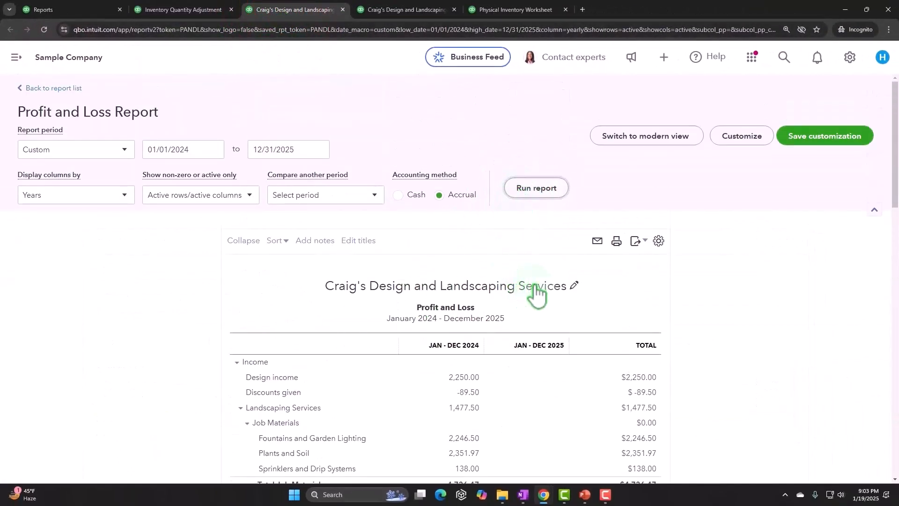
# Step: Scroll through the Profit and Loss report to examine the Cost of Goods Sold section and its Inventory Shrinkage line
pyautogui.scroll(-4, 536, 294)
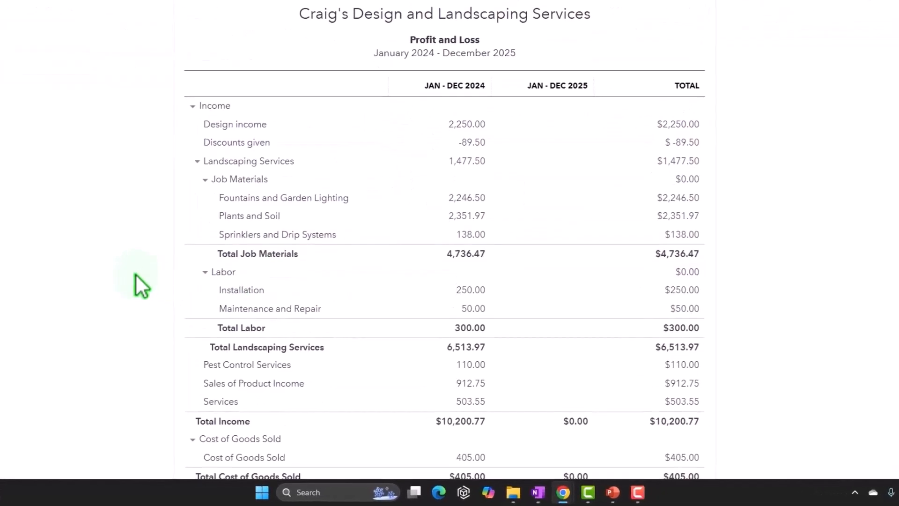
pyautogui.scroll(-3, 135, 275)
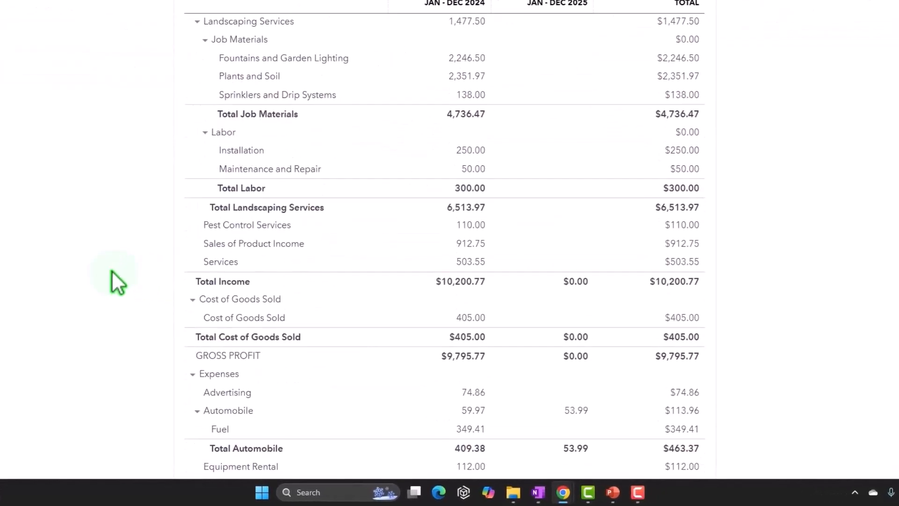
pyautogui.scroll(-1, 111, 271)
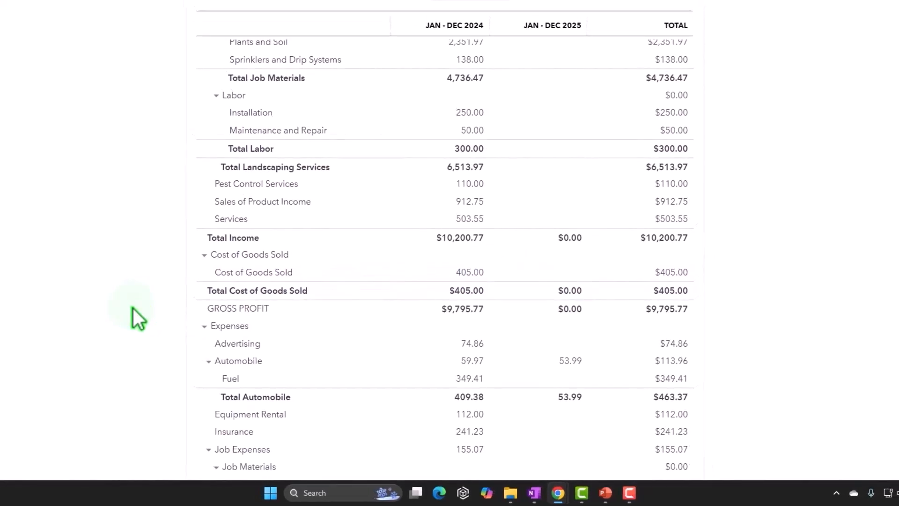
pyautogui.scroll(7, 234, 384)
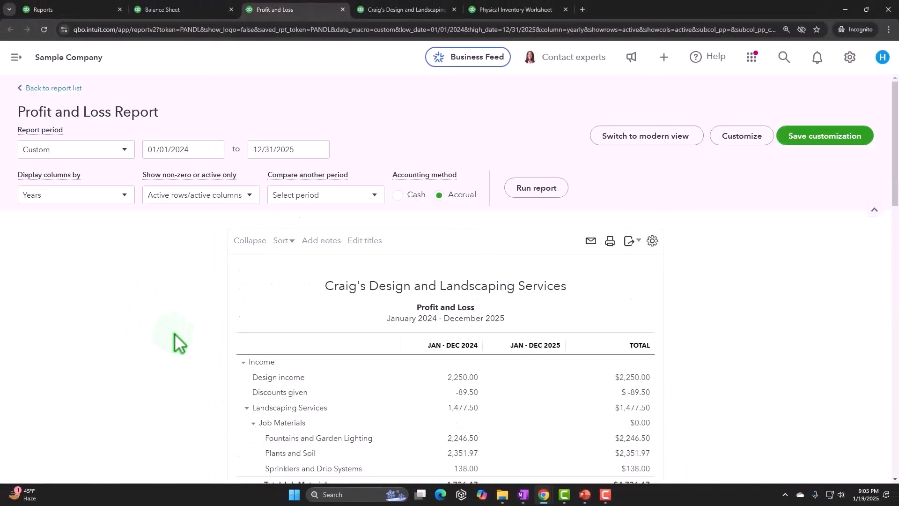
pyautogui.scroll(-12, 246, 397)
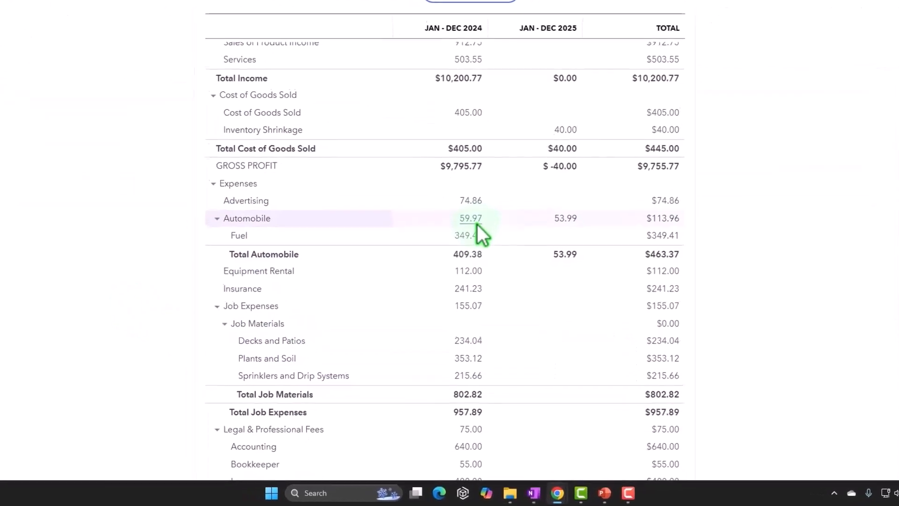
pyautogui.scroll(1, 484, 313)
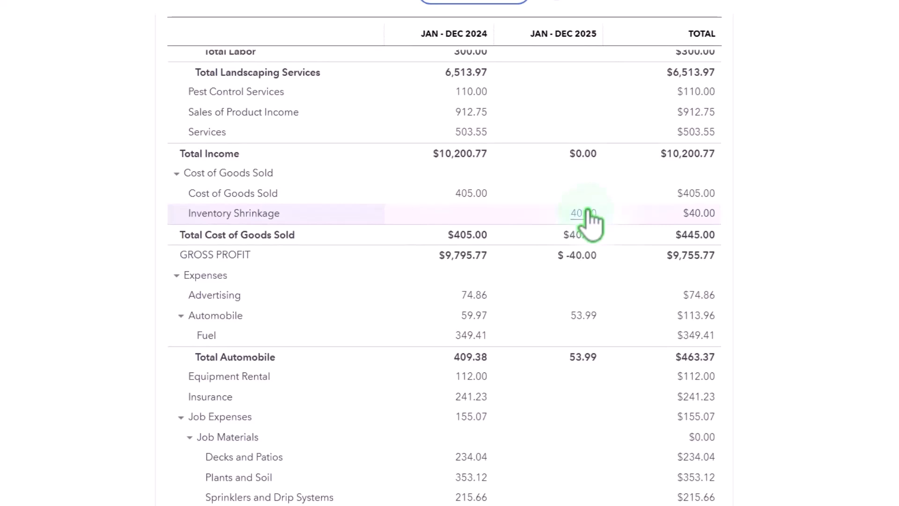
# Step: Switch to the Inventory Valuation Summary tab and rerun the report to review the updated item quantities and values
pyautogui.click(423, 10)
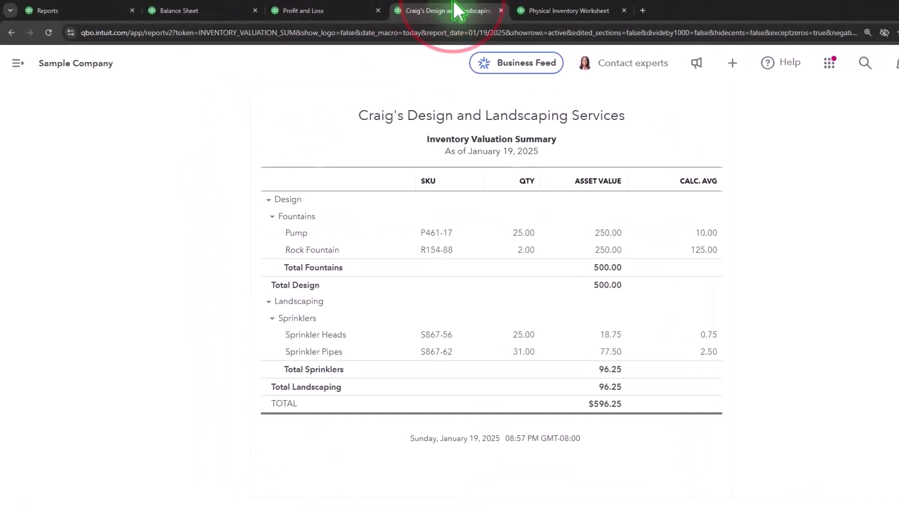
pyautogui.scroll(4, 476, 289)
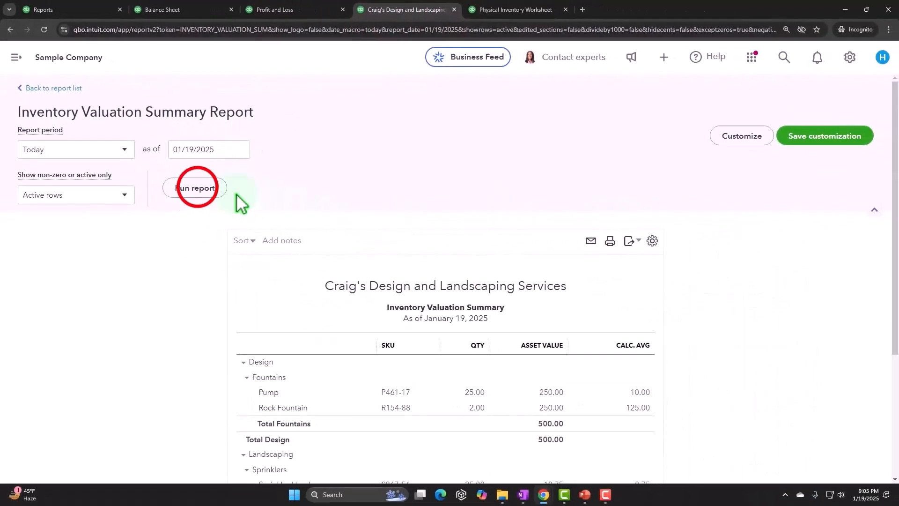
pyautogui.click(197, 189)
pyautogui.scroll(-3, 196, 251)
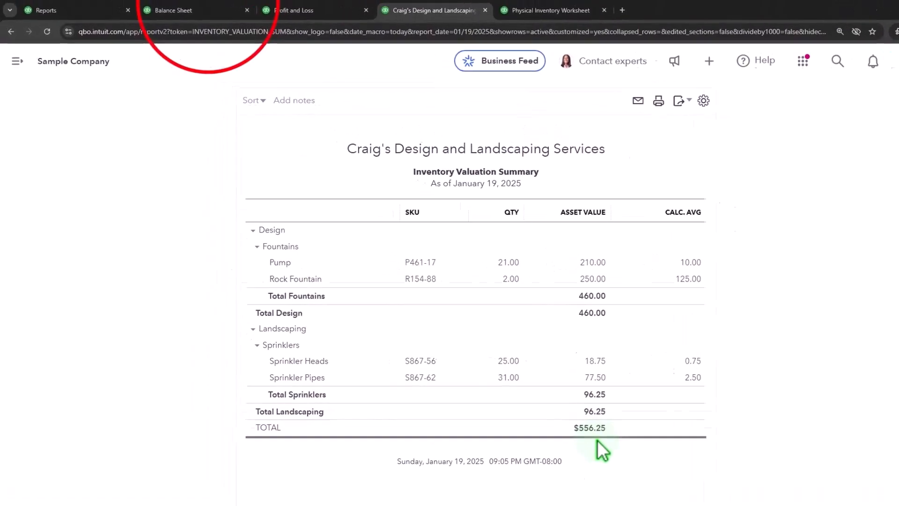
# Step: Compare the Balance Sheet's Inventory Asset line with the Physical Inventory Worksheet and Inventory Valuation Summary tabs
pyautogui.click(213, 10)
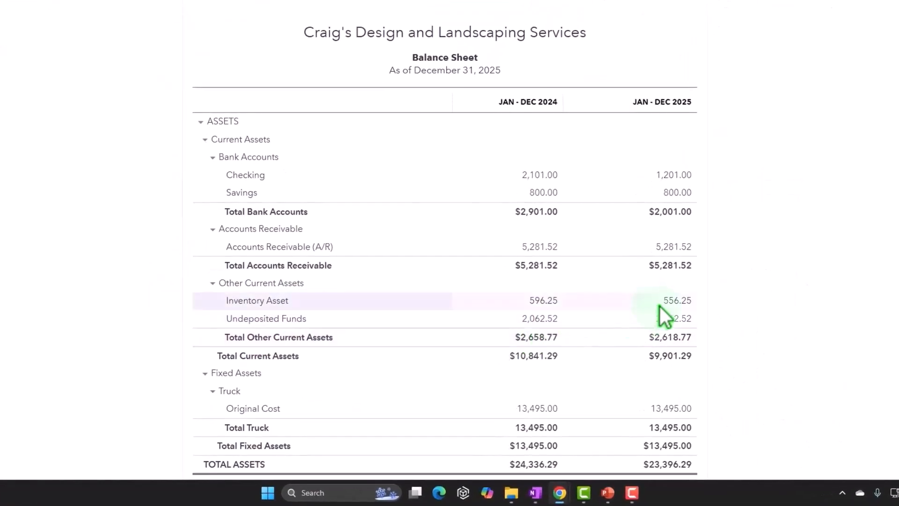
pyautogui.click(530, 14)
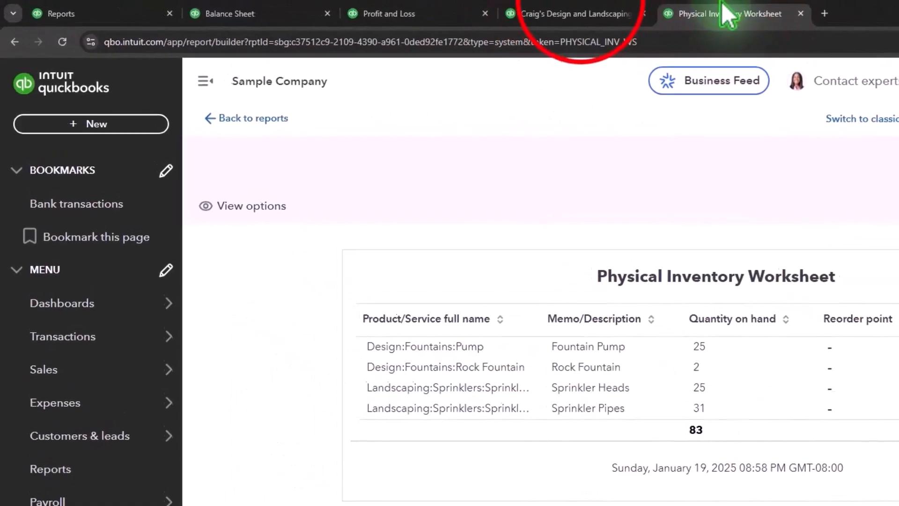
pyautogui.click(576, 13)
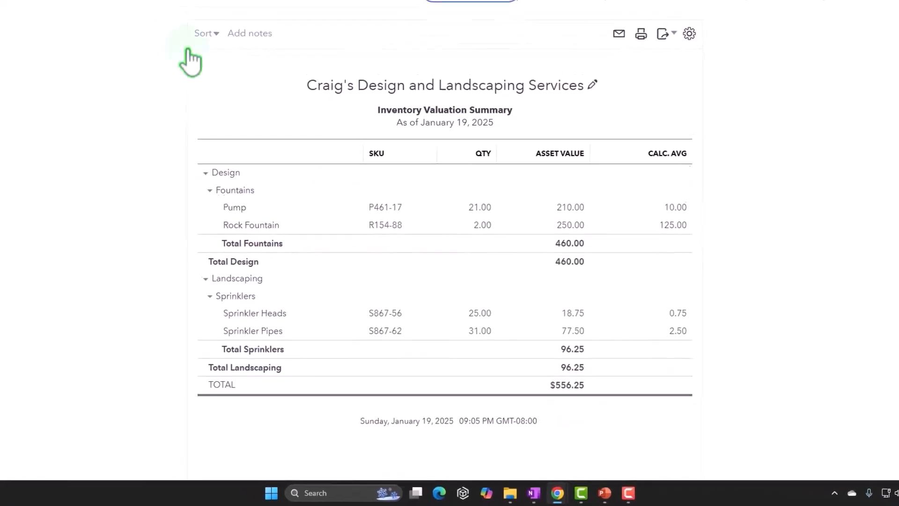
pyautogui.click(162, 10)
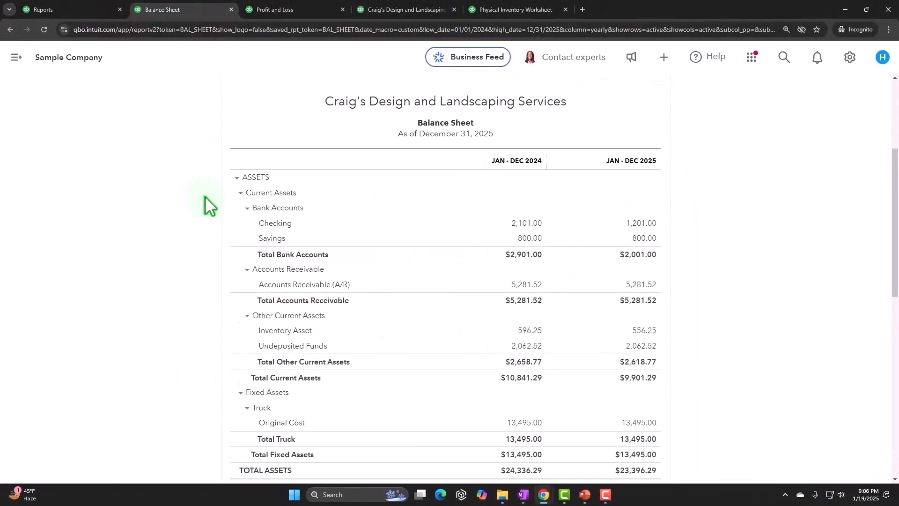